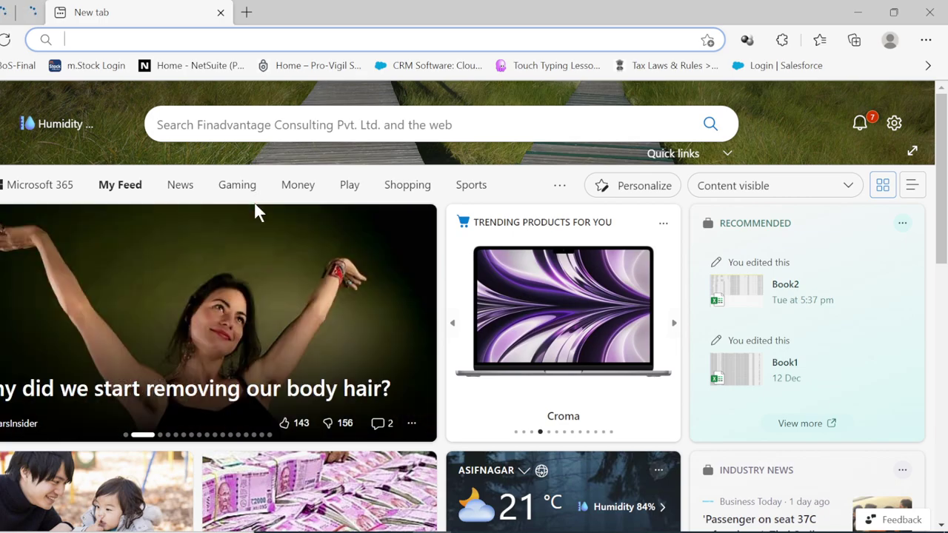
# Scroll up and down through the Edge new-tab feed.
pyautogui.scroll(-2, 256, 338)
pyautogui.scroll(-2, 256, 338)
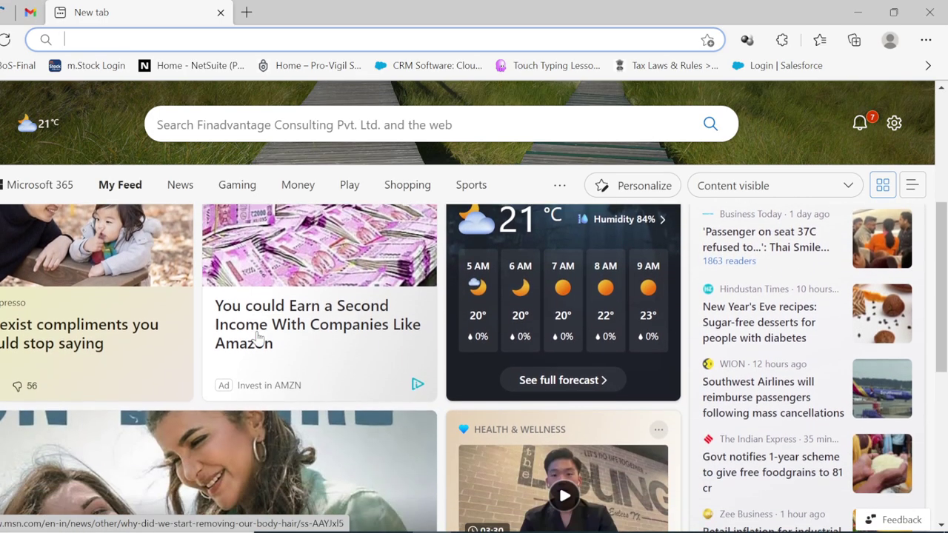
pyautogui.scroll(-2, 256, 338)
pyautogui.scroll(-2, 256, 338)
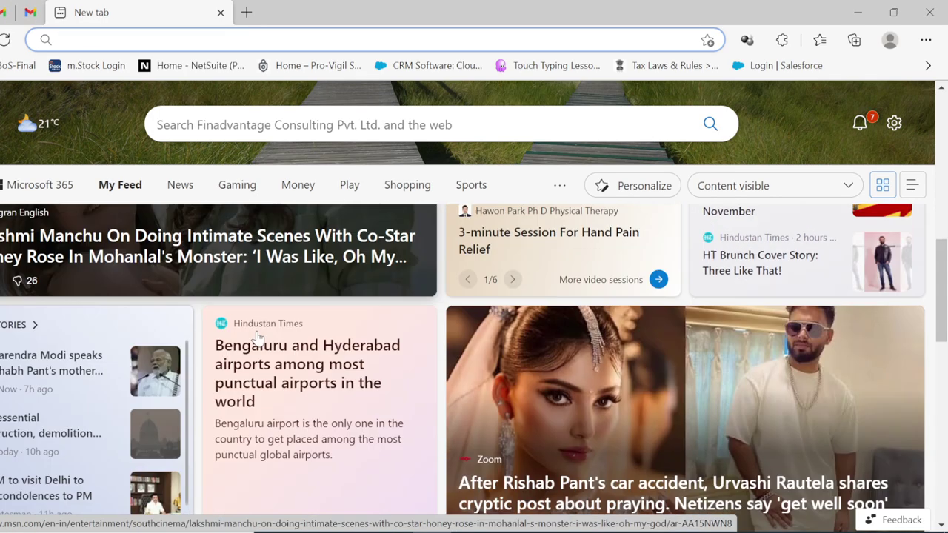
pyautogui.scroll(1, 256, 339)
pyautogui.scroll(1, 256, 339)
pyautogui.scroll(-3, 256, 338)
pyautogui.scroll(-3, 256, 338)
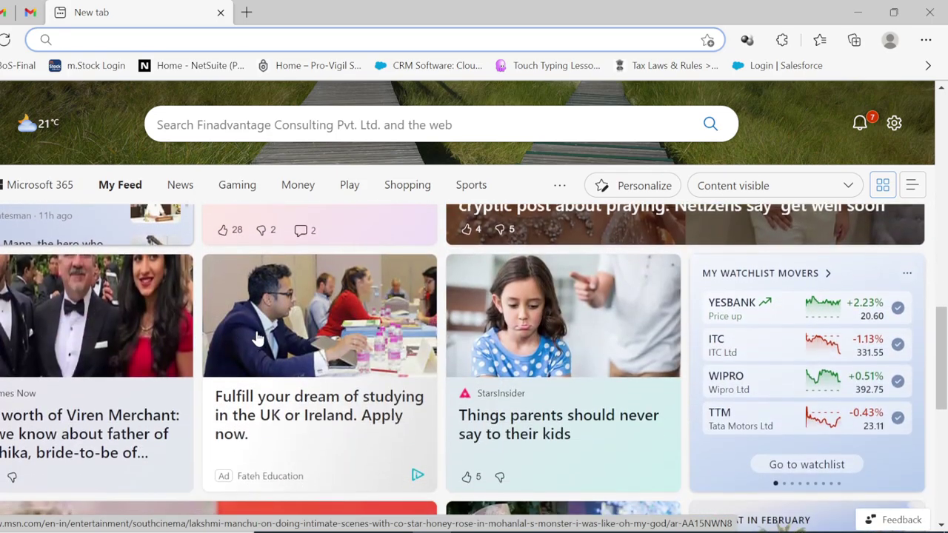
pyautogui.scroll(2, 257, 338)
pyautogui.scroll(2, 256, 339)
pyautogui.scroll(-6, 257, 338)
pyautogui.scroll(2, 256, 338)
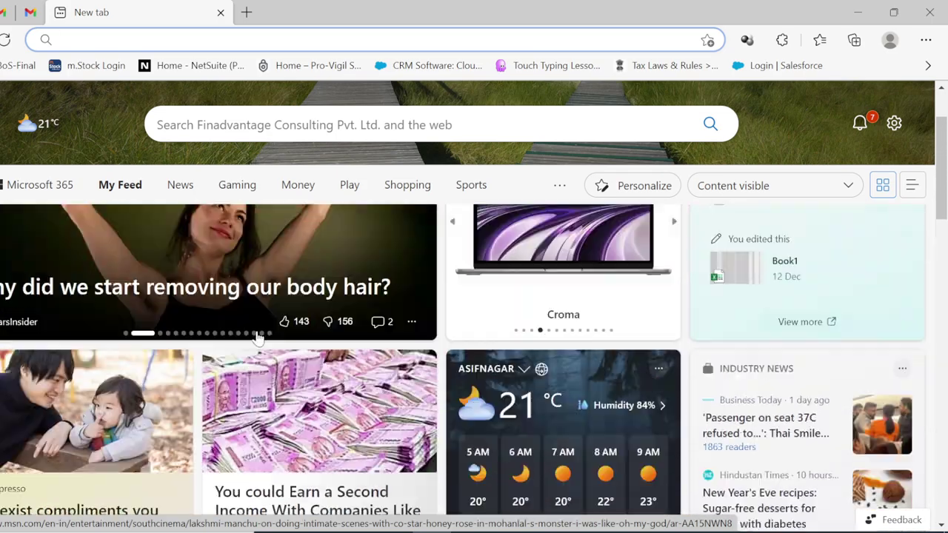
pyautogui.scroll(2, 257, 338)
pyautogui.scroll(-3, 541, 432)
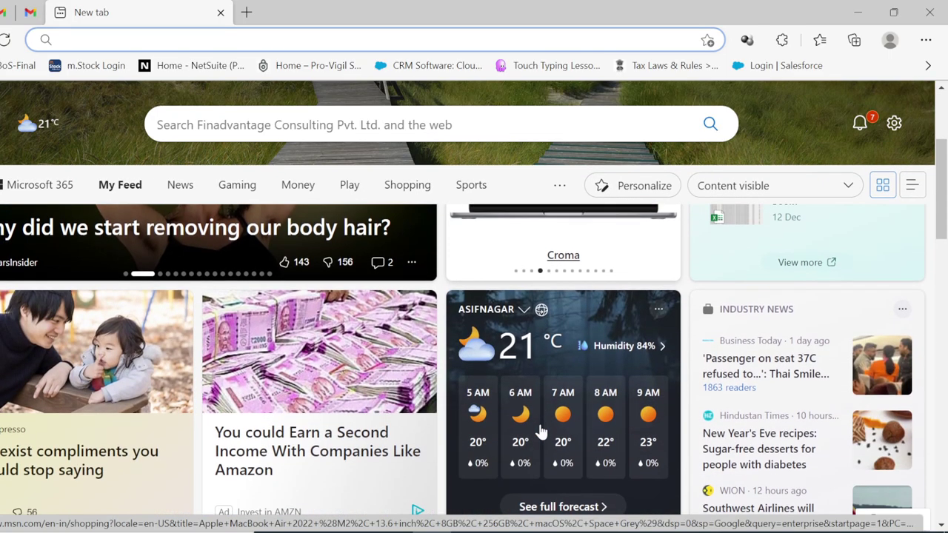
pyautogui.scroll(-3, 541, 432)
pyautogui.scroll(-2, 541, 432)
pyautogui.scroll(-3, 540, 432)
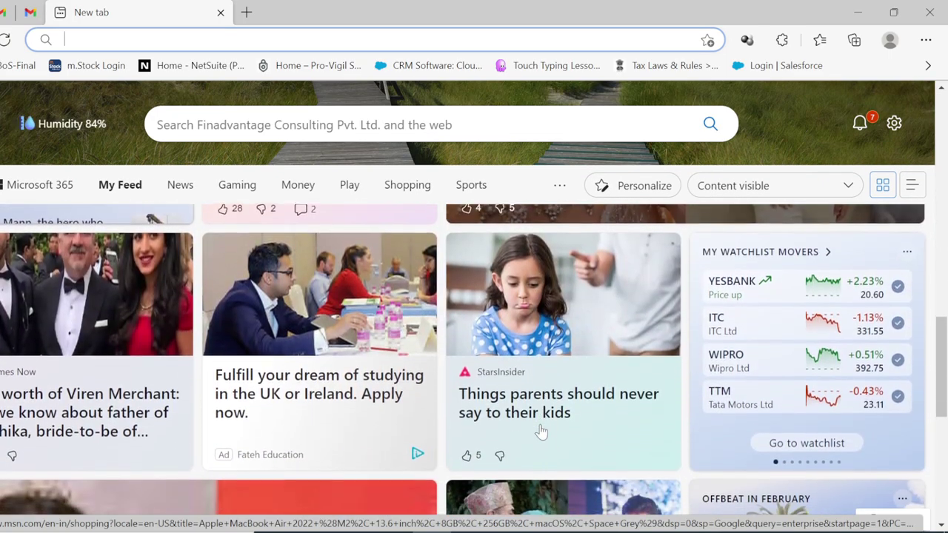
pyautogui.scroll(4, 540, 432)
pyautogui.scroll(3, 517, 329)
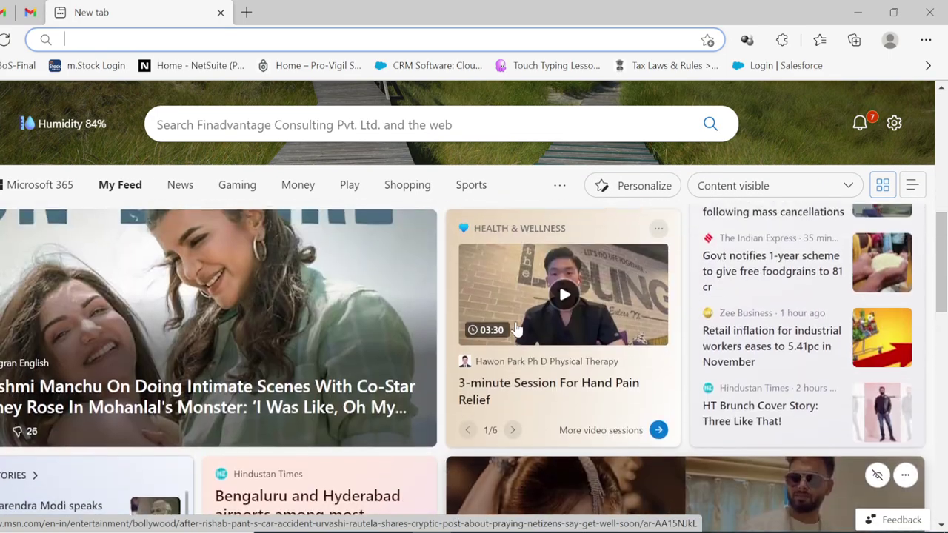
pyautogui.scroll(3, 516, 329)
pyautogui.scroll(4, 516, 329)
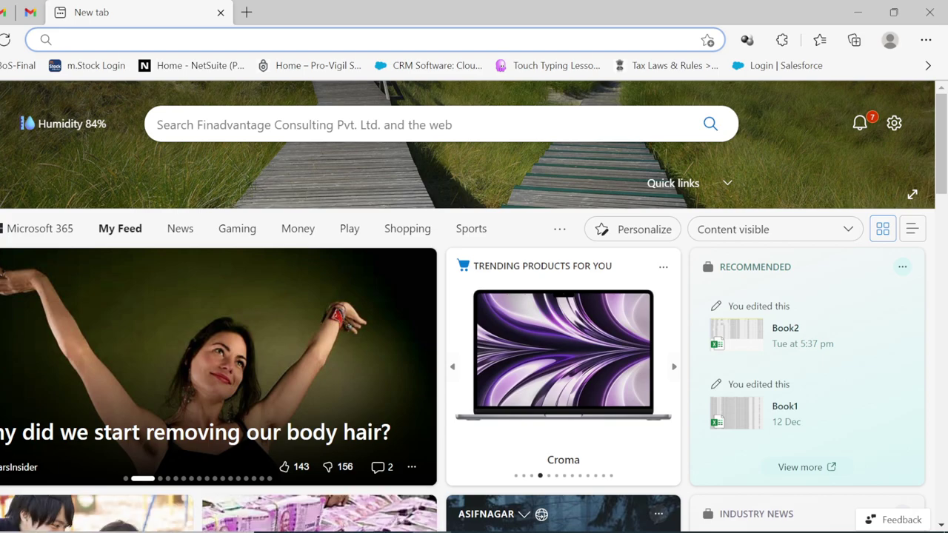
# Open Touchpad settings from Windows search and scroll down to the ELAN section.
pyautogui.press('super+s')
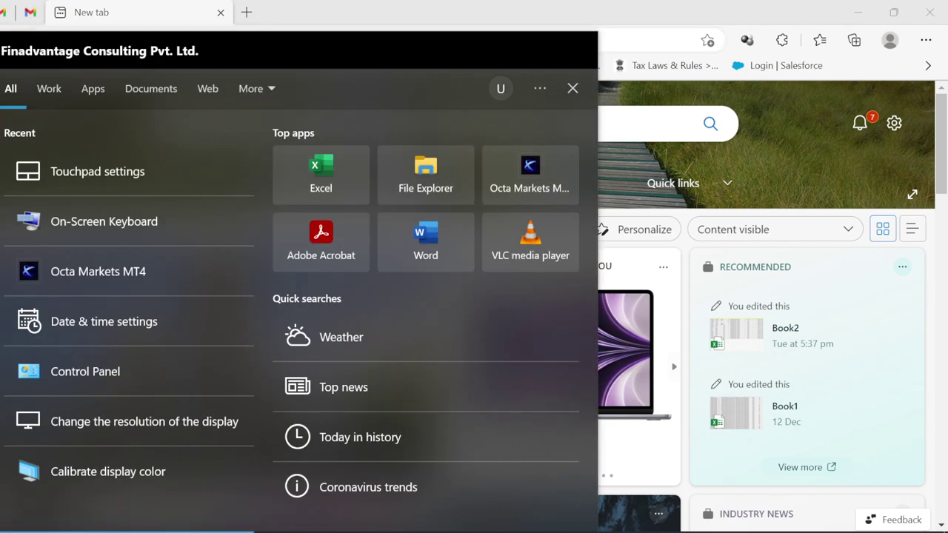
pyautogui.click(126, 179)
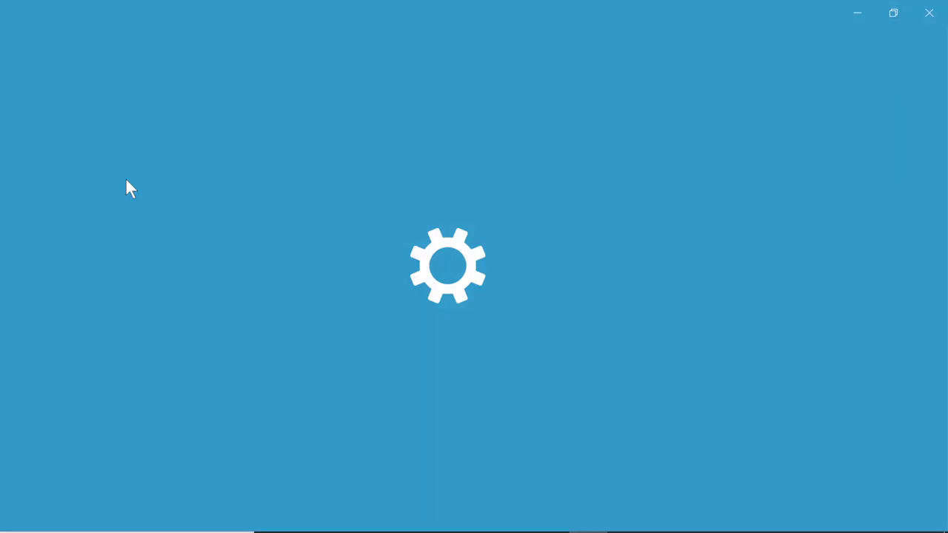
pyautogui.scroll(-4, 351, 300)
pyautogui.scroll(-3, 351, 300)
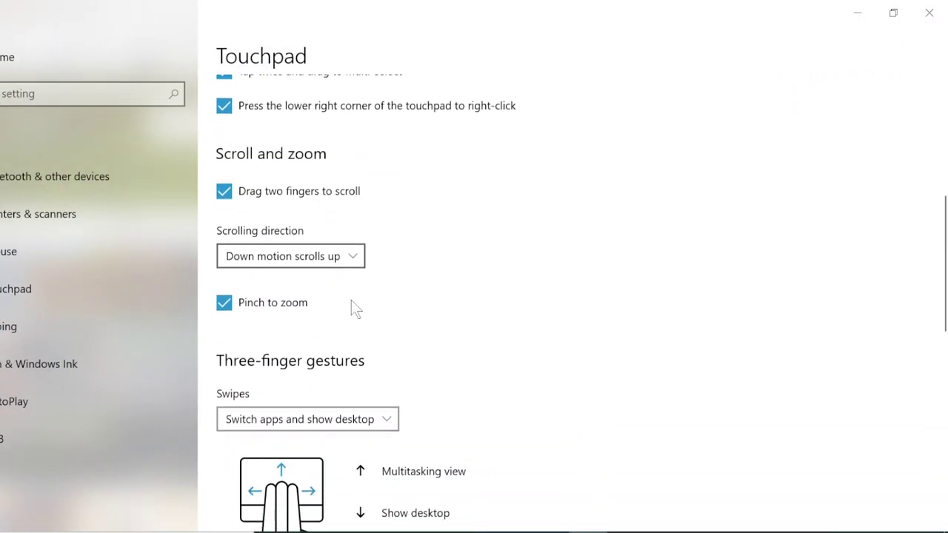
pyautogui.scroll(-5, 351, 306)
pyautogui.scroll(-5, 355, 307)
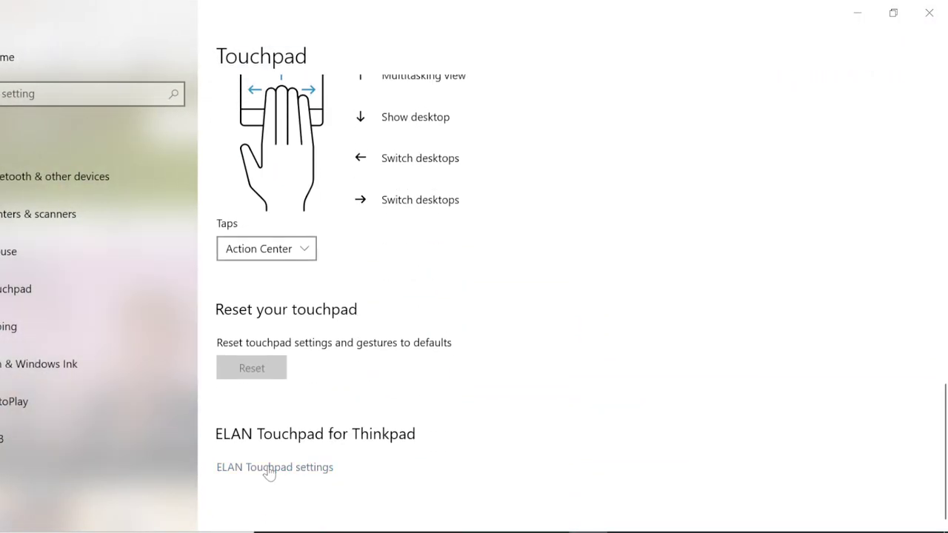
# Switch ELAN Touchpad SmartArea from Off to On and close the ELAN window.
pyautogui.click(269, 468)
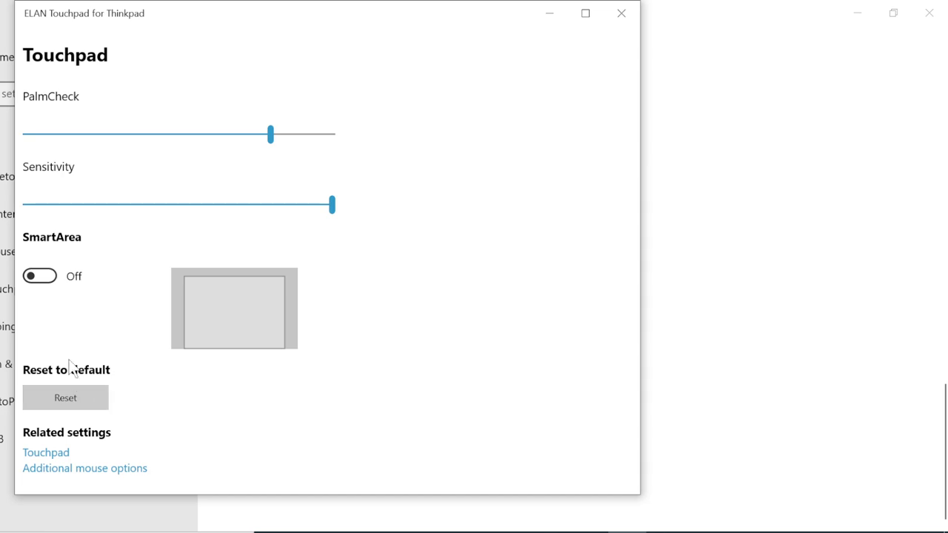
pyautogui.click(50, 285)
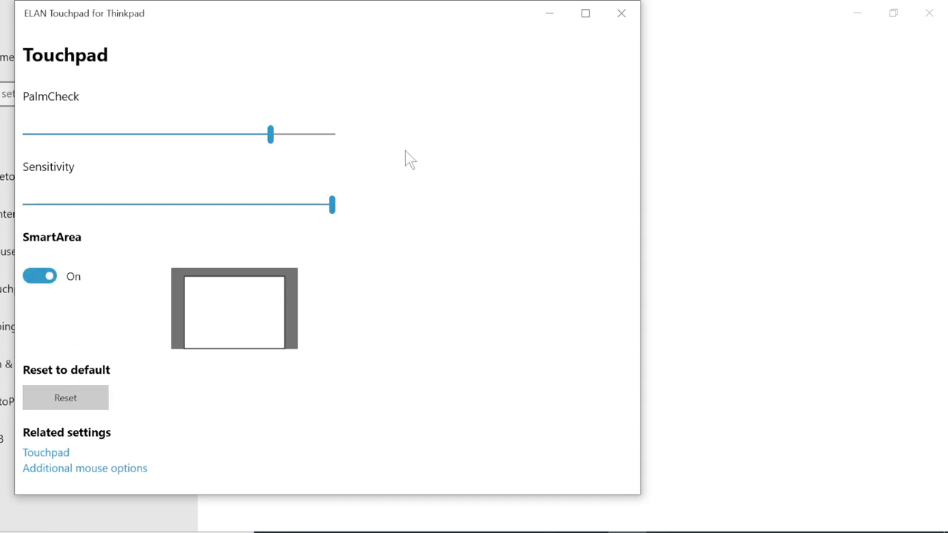
pyautogui.click(621, 16)
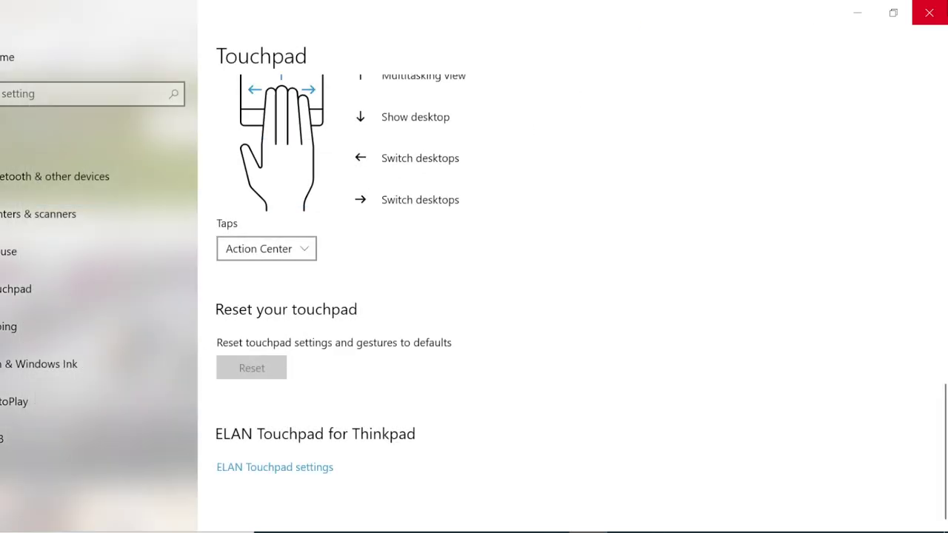
# Close Settings, open the trending iPhone shopping page, and return to New tab.
pyautogui.click(929, 13)
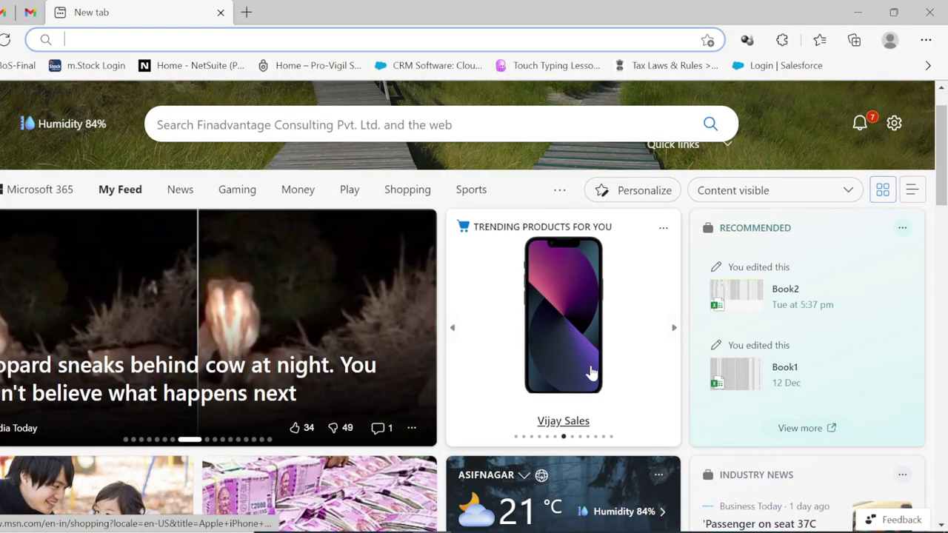
pyautogui.click(591, 372)
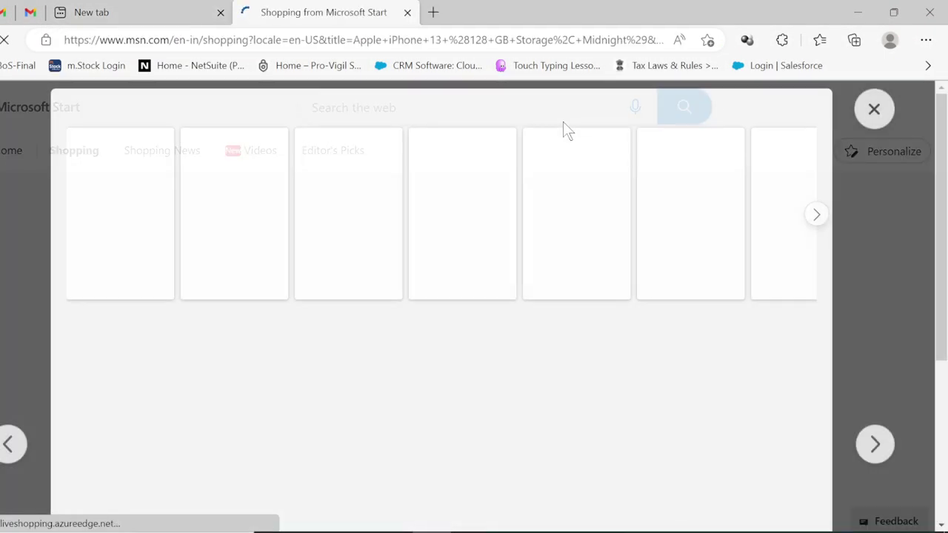
pyautogui.click(194, 10)
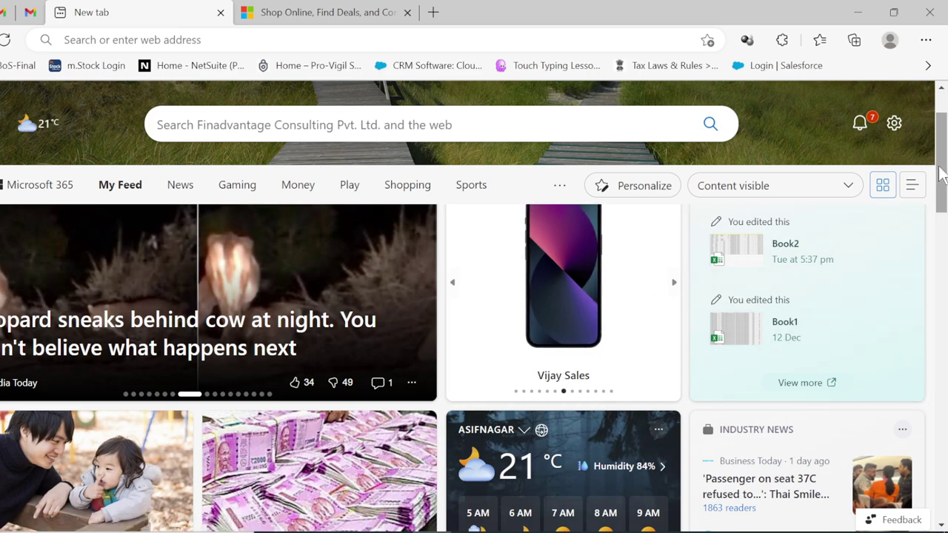
# Scroll through the New tab news feed.
pyautogui.moveTo(942, 196); pyautogui.dragTo(943, 289)
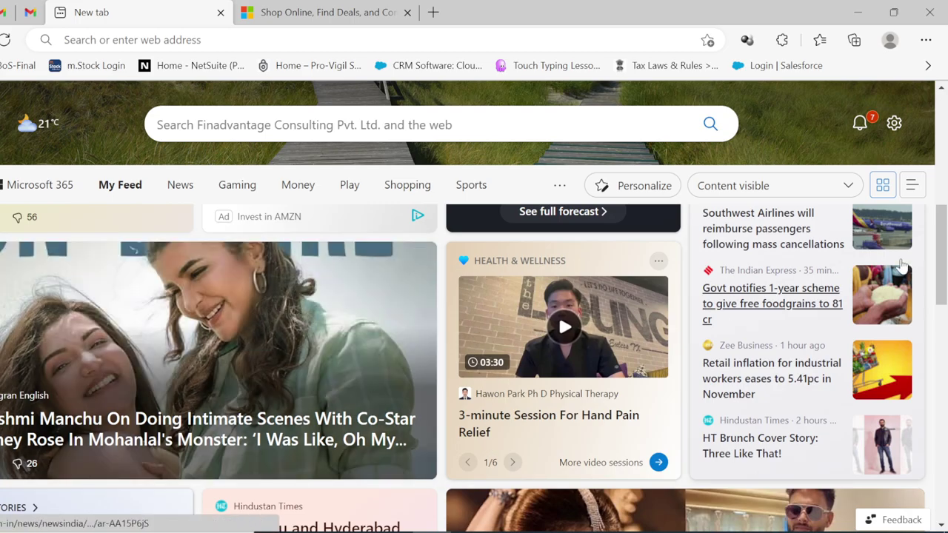
pyautogui.moveTo(943, 259); pyautogui.dragTo(943, 181)
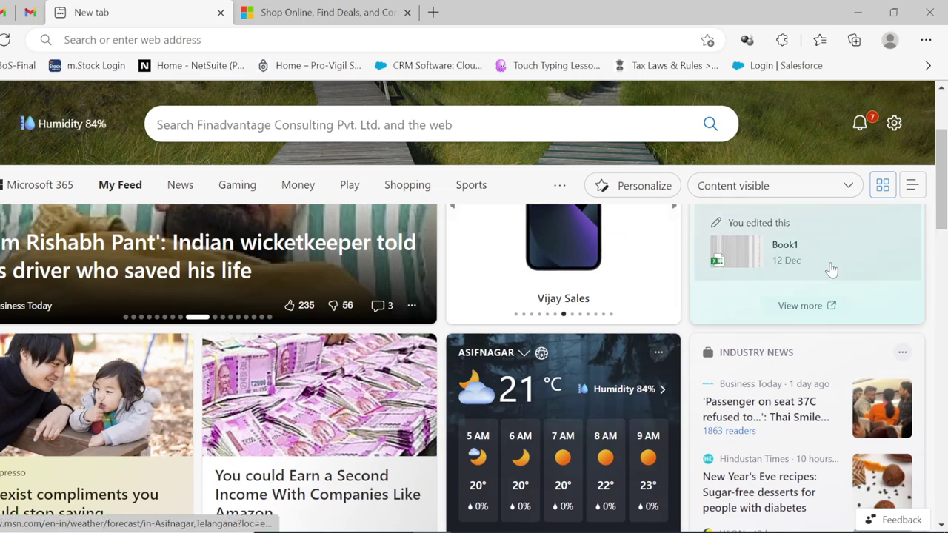
pyautogui.moveTo(943, 211); pyautogui.dragTo(942, 274)
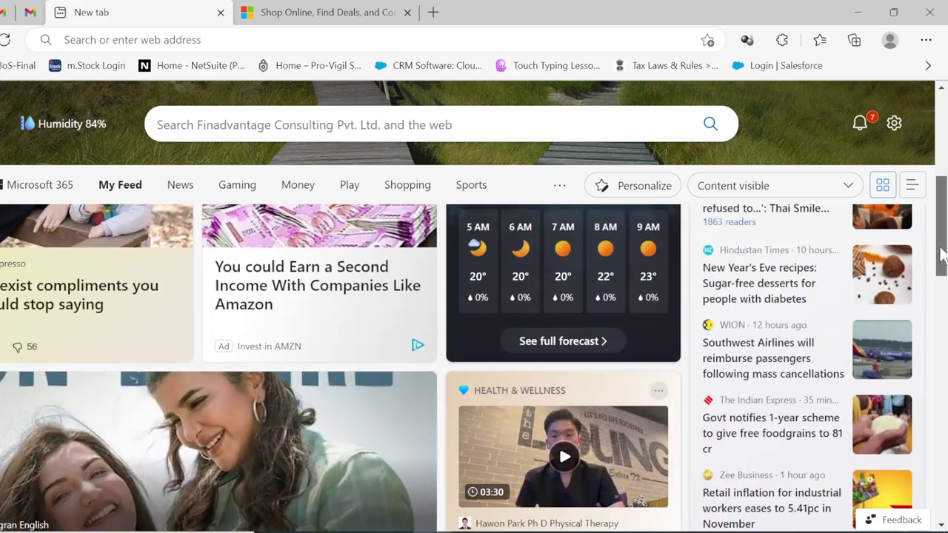
pyautogui.moveTo(943, 274); pyautogui.dragTo(943, 188)
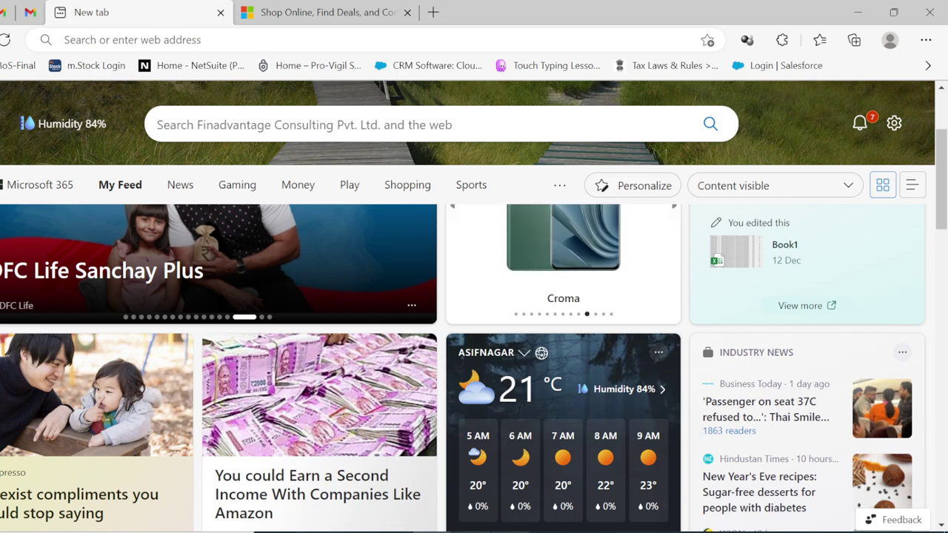
# Reopen Touchpad settings from Windows search and scroll to the ELAN Touchpad for Thinkpad section.
pyautogui.press('super+s')
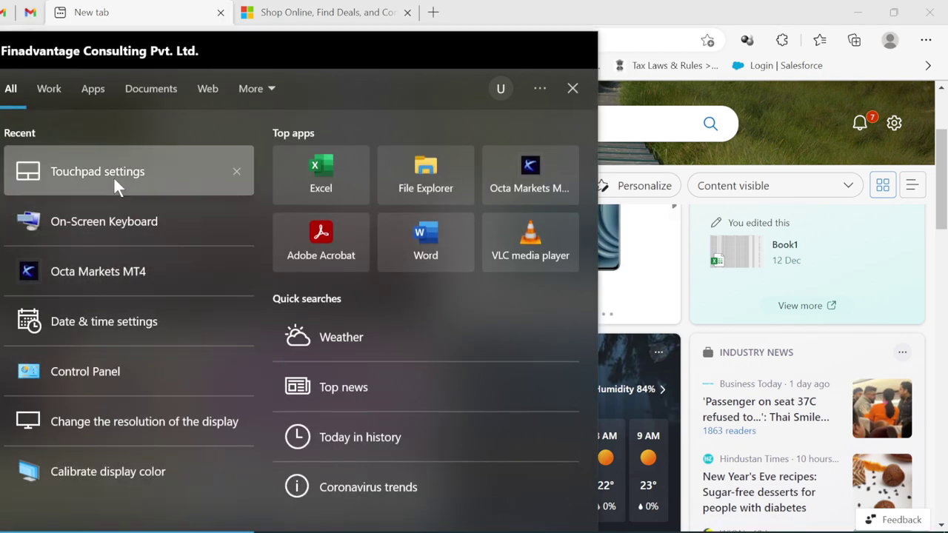
pyautogui.click(114, 178)
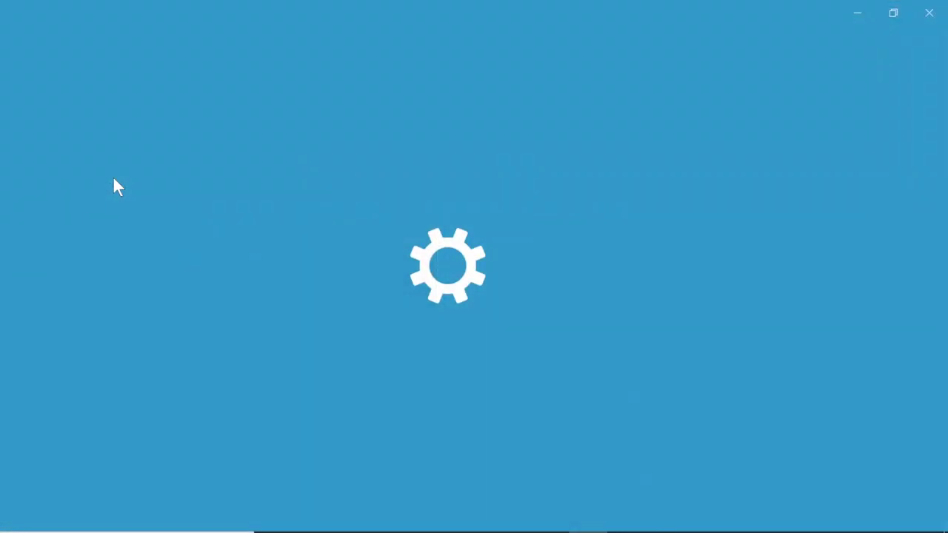
pyautogui.scroll(-1, 453, 359)
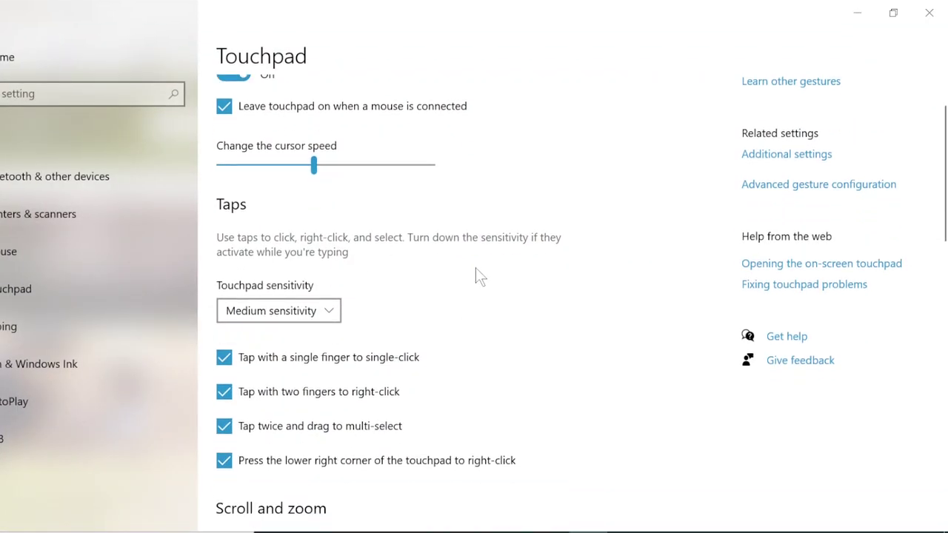
pyautogui.scroll(-2, 479, 227)
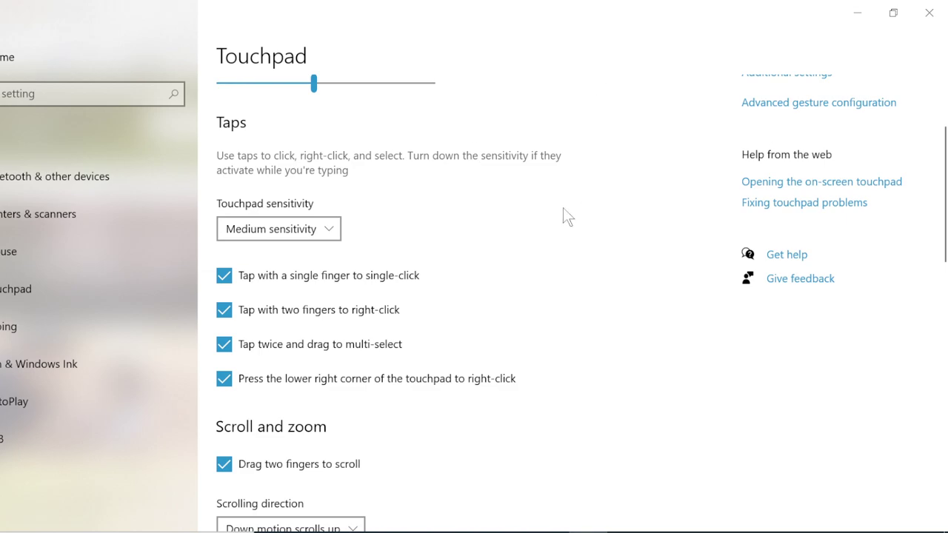
pyautogui.scroll(-1, 590, 273)
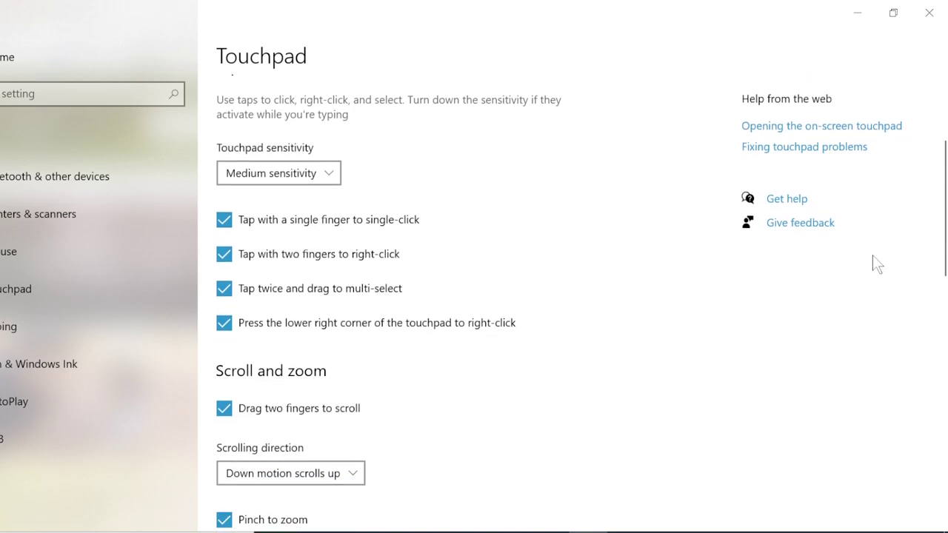
pyautogui.moveTo(941, 230); pyautogui.dragTo(944, 480)
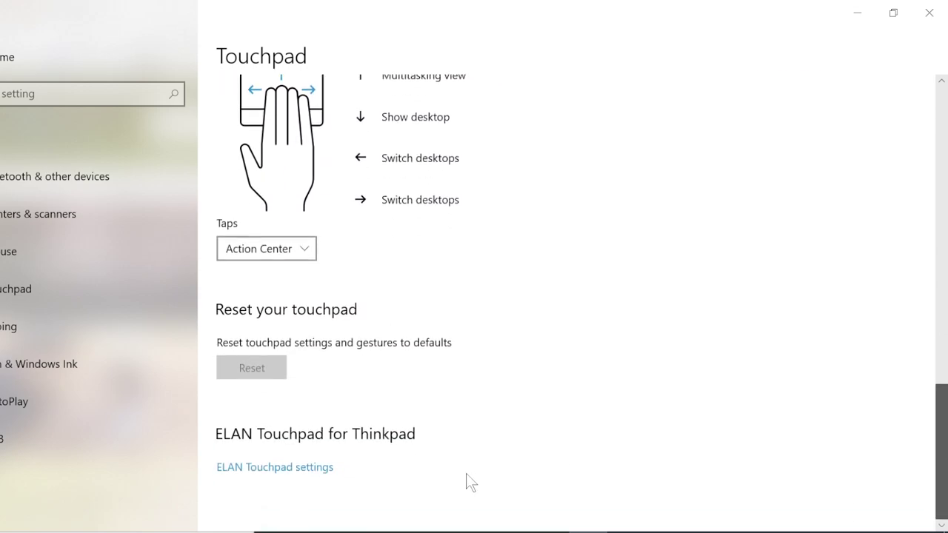
# Open ELAN Touchpad settings and switch SmartArea from On to Off.
pyautogui.click(283, 468)
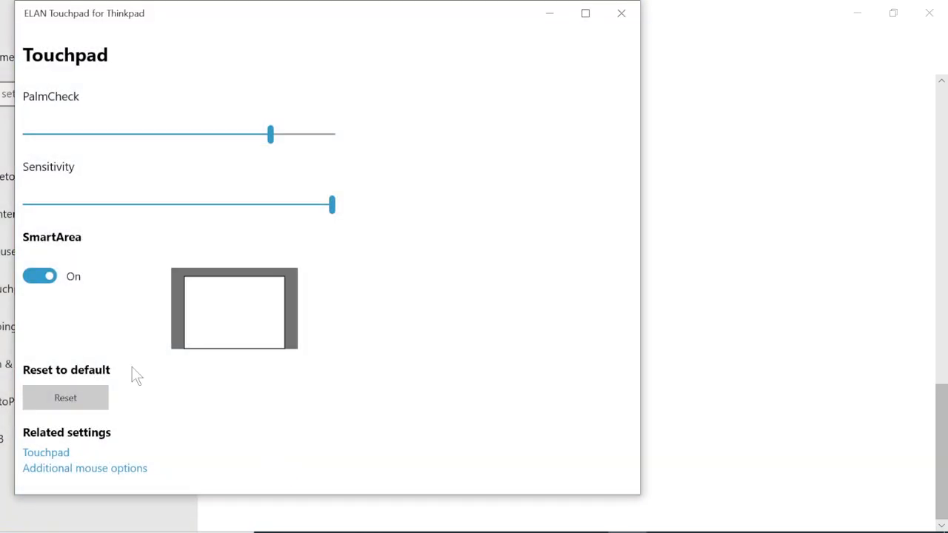
pyautogui.click(34, 277)
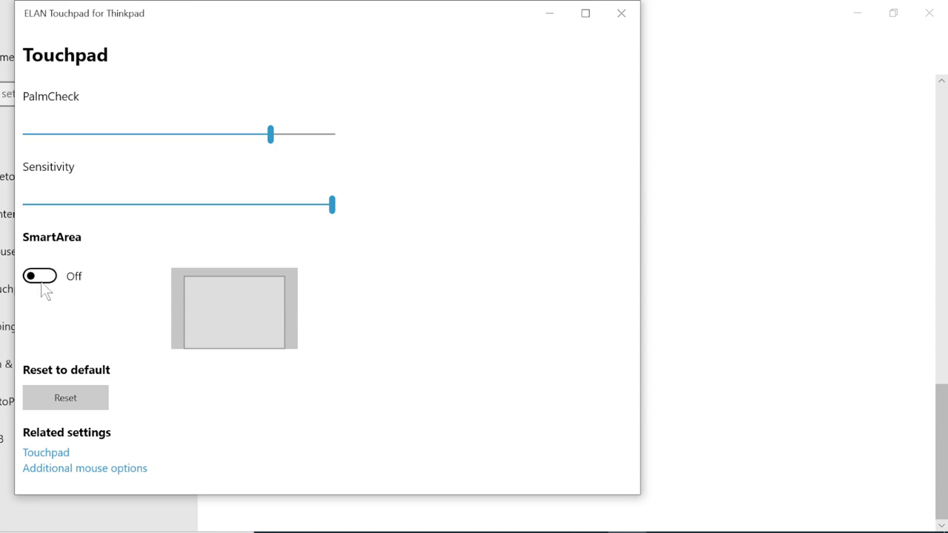
# Close the ELAN window and scroll around the Touchpad settings page.
pyautogui.click(624, 18)
pyautogui.scroll(3, 642, 176)
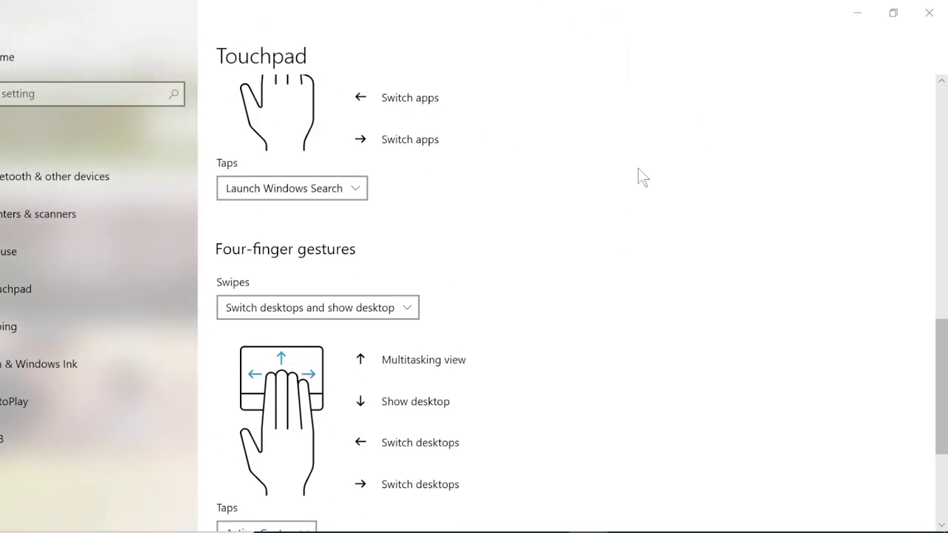
pyautogui.scroll(3, 641, 176)
pyautogui.scroll(3, 641, 176)
pyautogui.scroll(3, 641, 177)
pyautogui.scroll(-5, 641, 176)
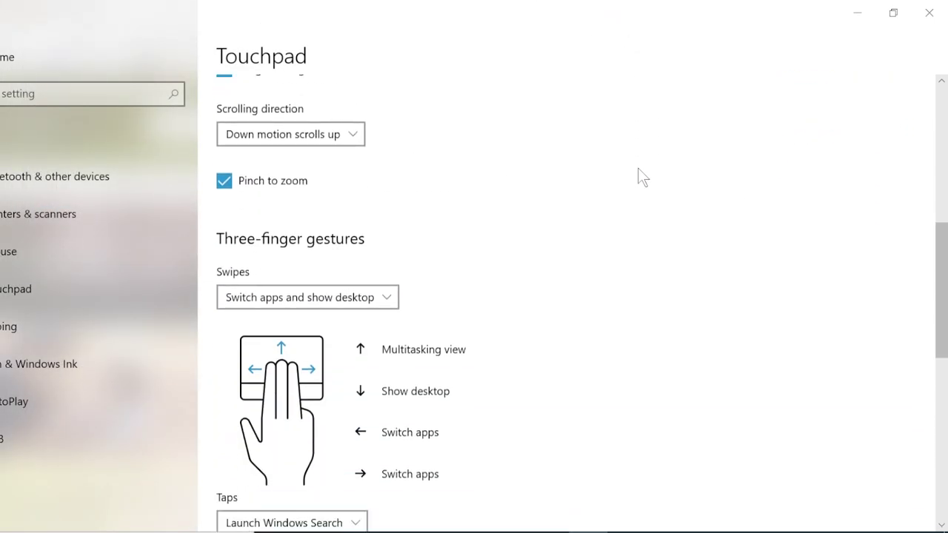
pyautogui.scroll(-5, 641, 176)
pyautogui.scroll(5, 641, 177)
pyautogui.scroll(5, 641, 176)
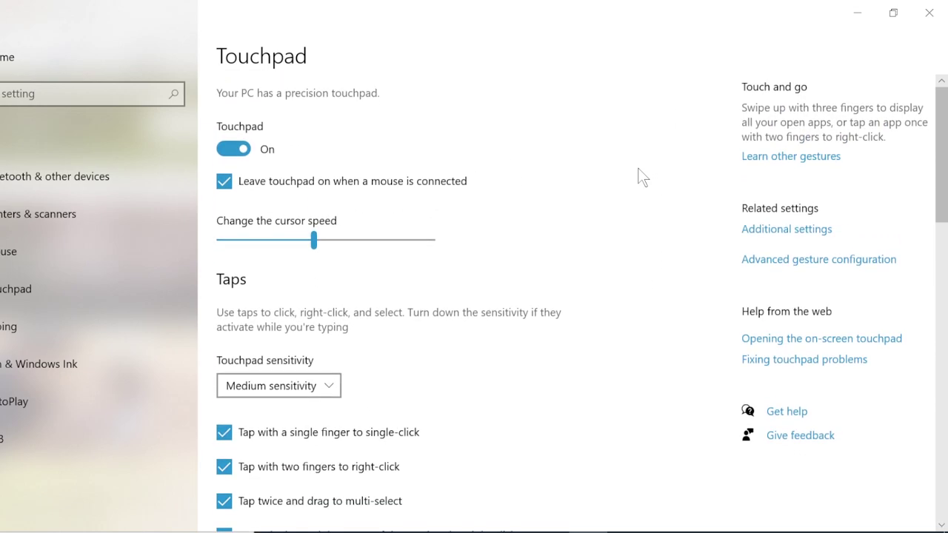
# Reopen ELAN Touchpad settings to confirm SmartArea is still Off, then close it.
pyautogui.scroll(-5, 641, 177)
pyautogui.scroll(-5, 641, 176)
pyautogui.scroll(-5, 641, 176)
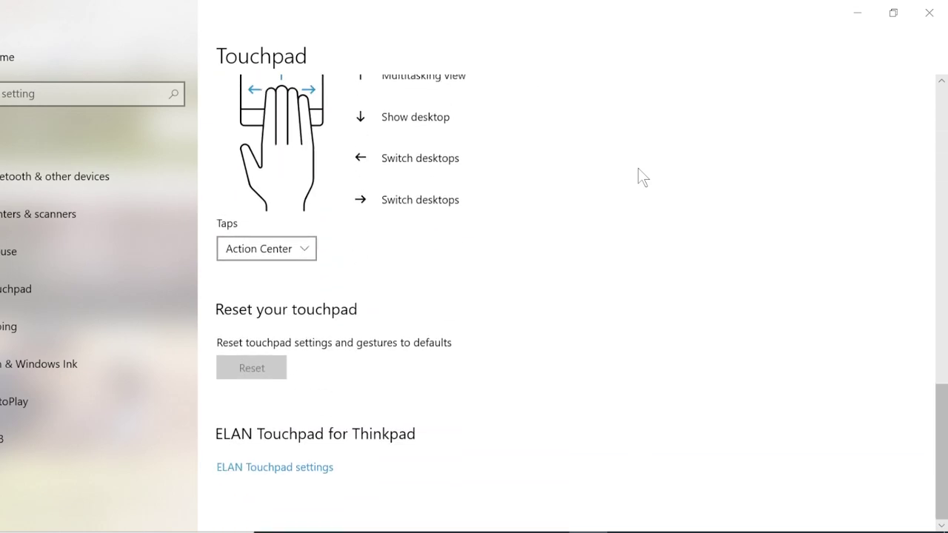
pyautogui.click(293, 465)
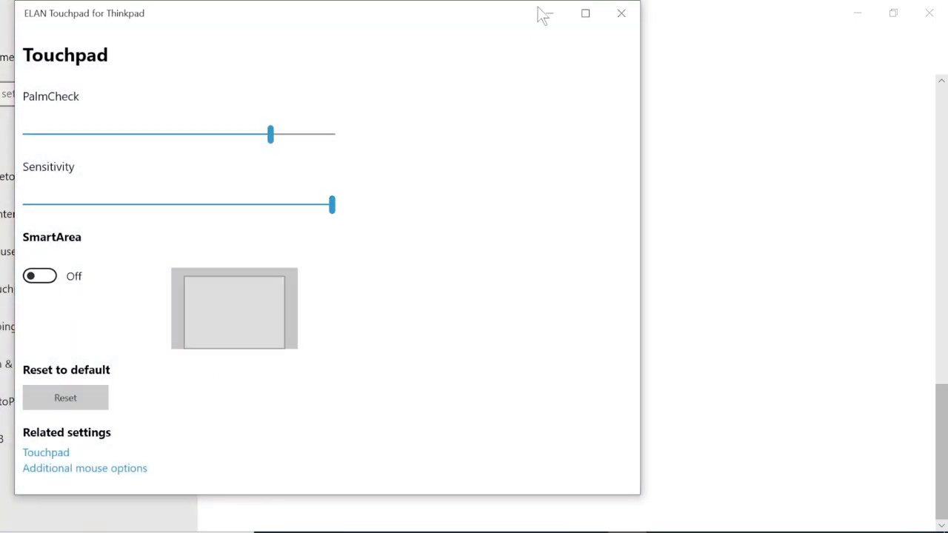
pyautogui.click(621, 13)
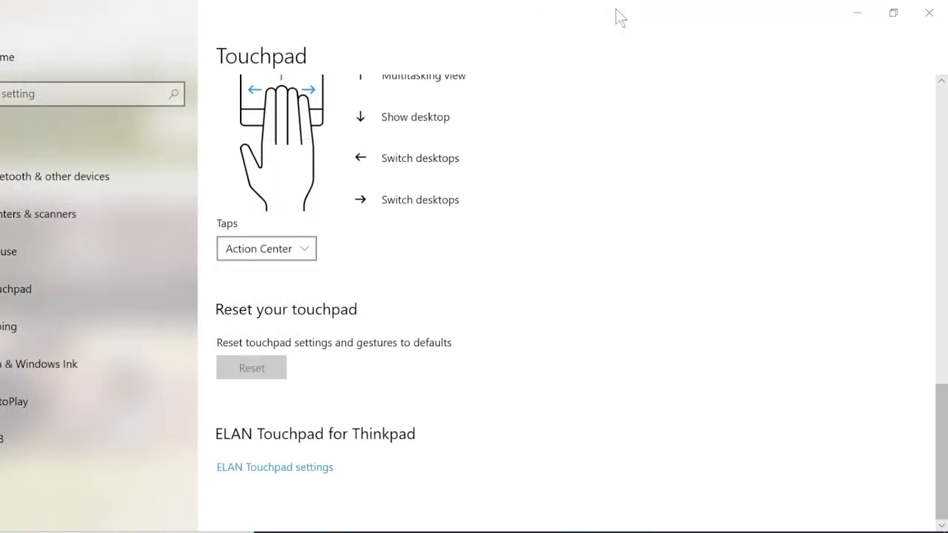
# Close Windows Settings, scroll the Edge feed, and open Windows search.
pyautogui.click(937, 16)
pyautogui.scroll(-3, 763, 245)
pyautogui.scroll(-3, 762, 244)
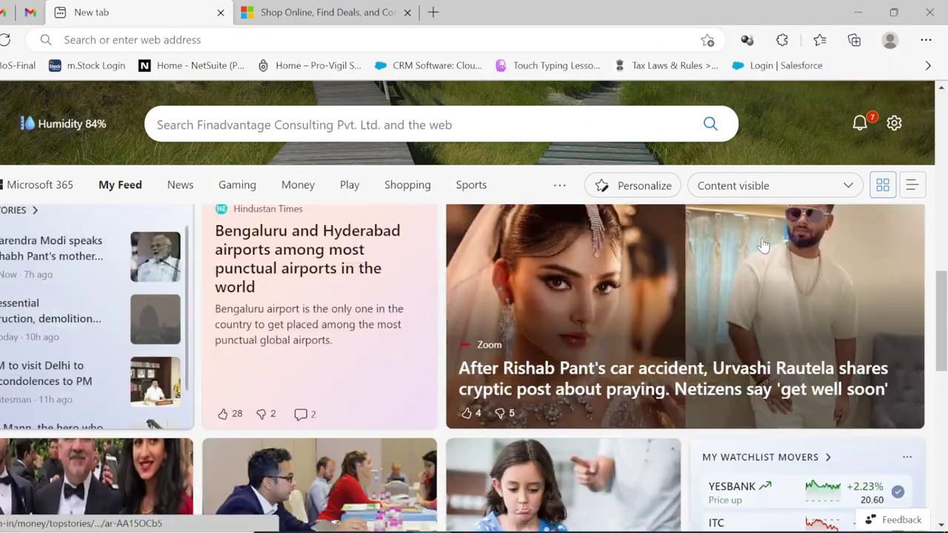
pyautogui.scroll(-3, 763, 244)
pyautogui.scroll(5, 762, 244)
pyautogui.scroll(3, 763, 244)
pyautogui.scroll(1, 763, 244)
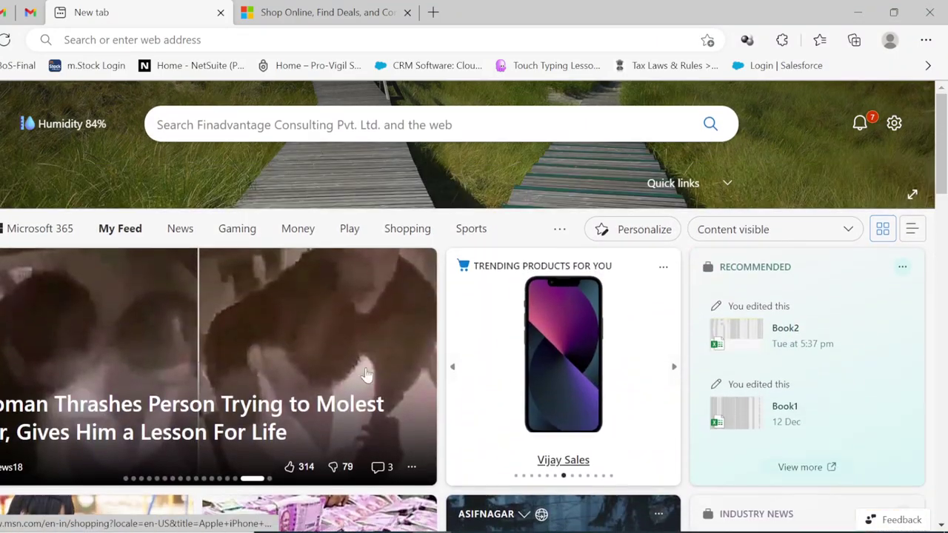
pyautogui.click(148, 532)
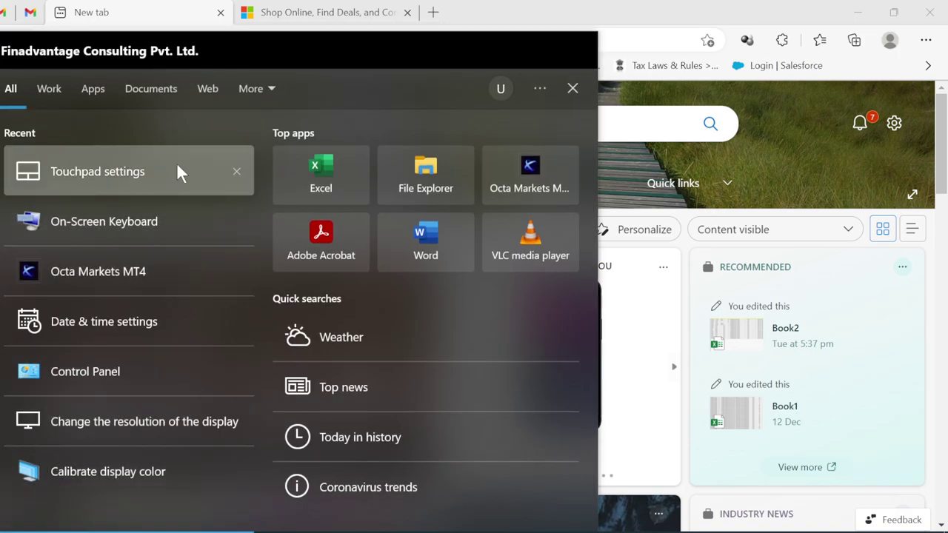
# Reopen Touchpad settings, nudge cursor speed up, and open ELAN settings showing SmartArea Off.
pyautogui.click(176, 164)
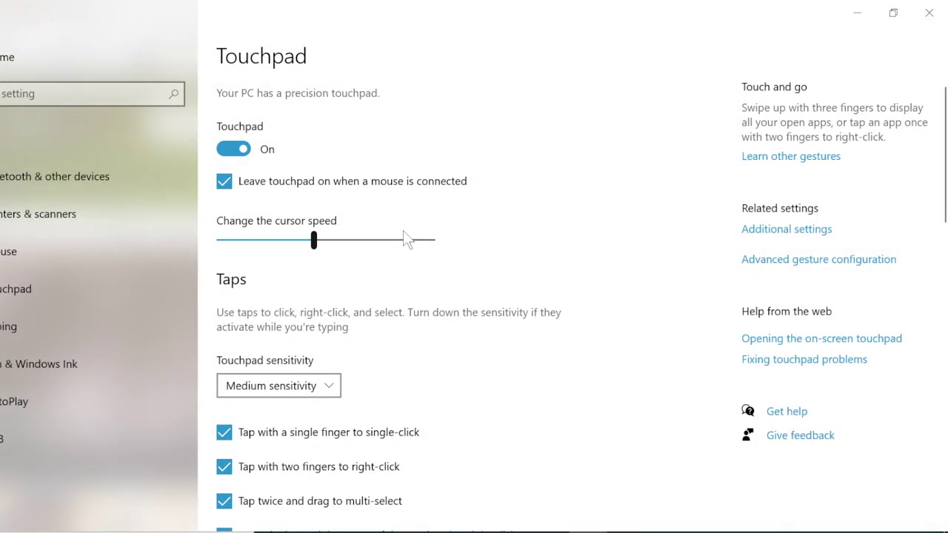
pyautogui.click(341, 239)
pyautogui.scroll(-5, 443, 290)
pyautogui.scroll(-7, 443, 290)
pyautogui.scroll(-2, 443, 290)
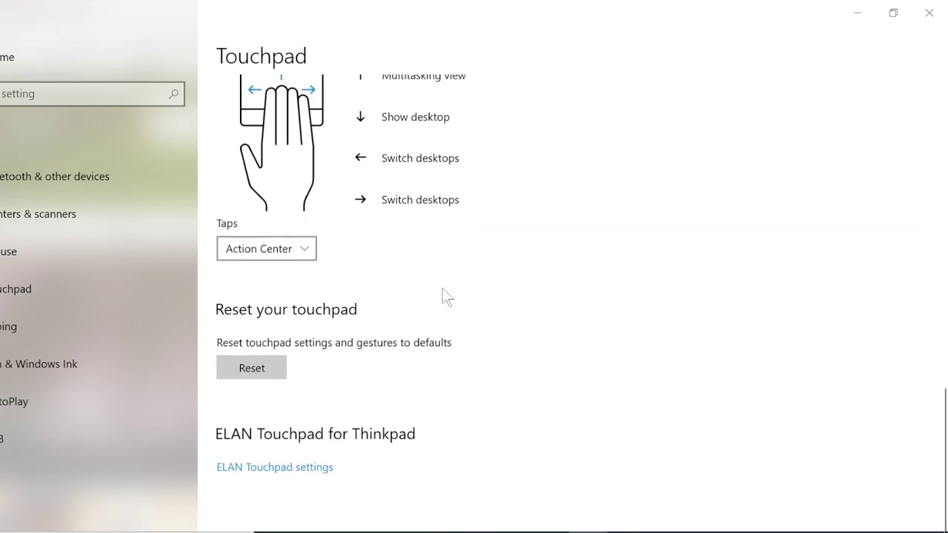
pyautogui.click(271, 474)
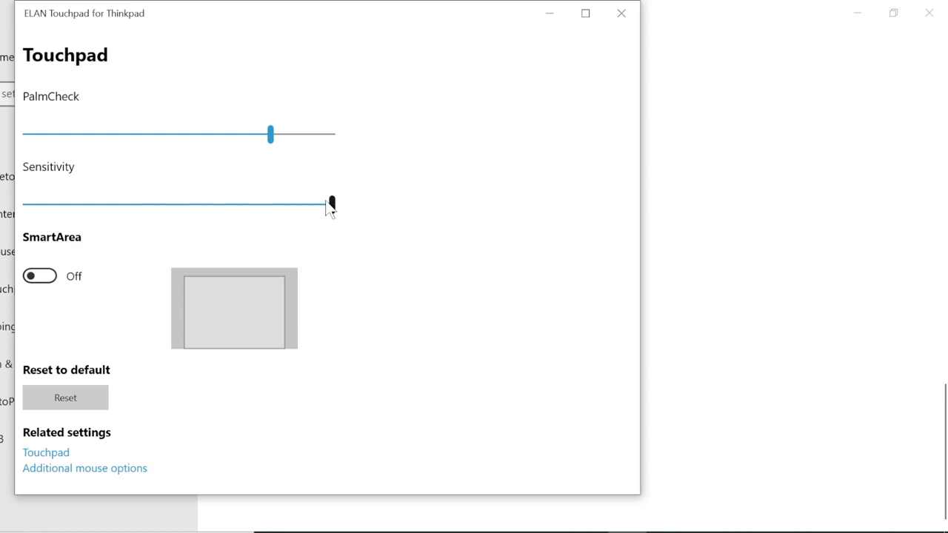
# Check the Sensitivity and PalmCheck levels, then close the ELAN window.
pyautogui.moveTo(333, 209)
pyautogui.mouseDown()
pyautogui.moveTo(352, 219)
pyautogui.moveTo(383, 209)
pyautogui.mouseUp()
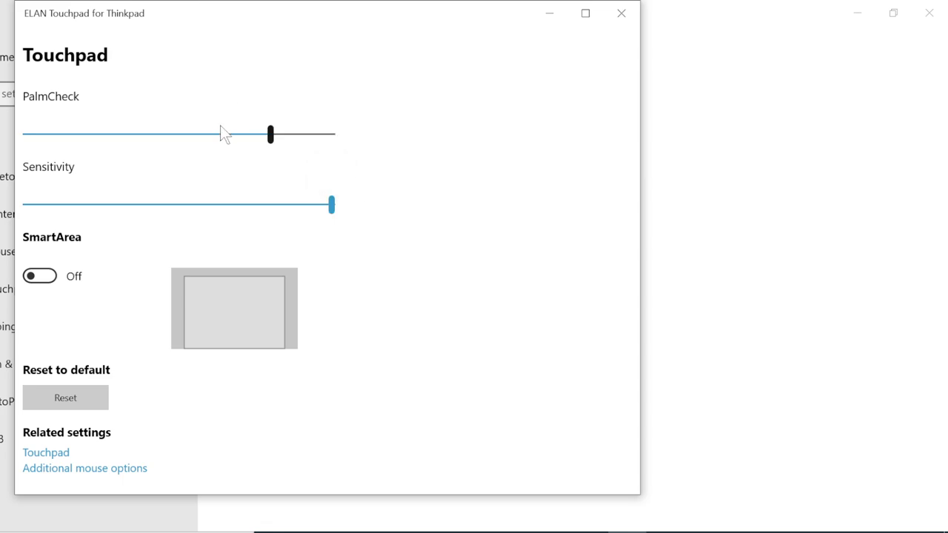
pyautogui.click(272, 137)
pyautogui.click(621, 11)
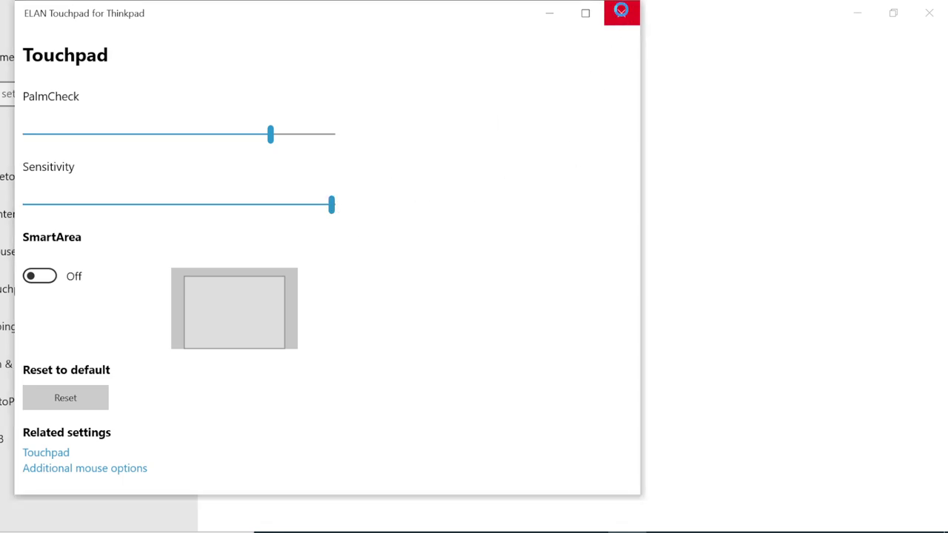
# Close Windows Settings and minimize Edge to show the desktop.
pyautogui.scroll(10, 510, 300)
pyautogui.scroll(5, 510, 300)
pyautogui.scroll(-15, 510, 300)
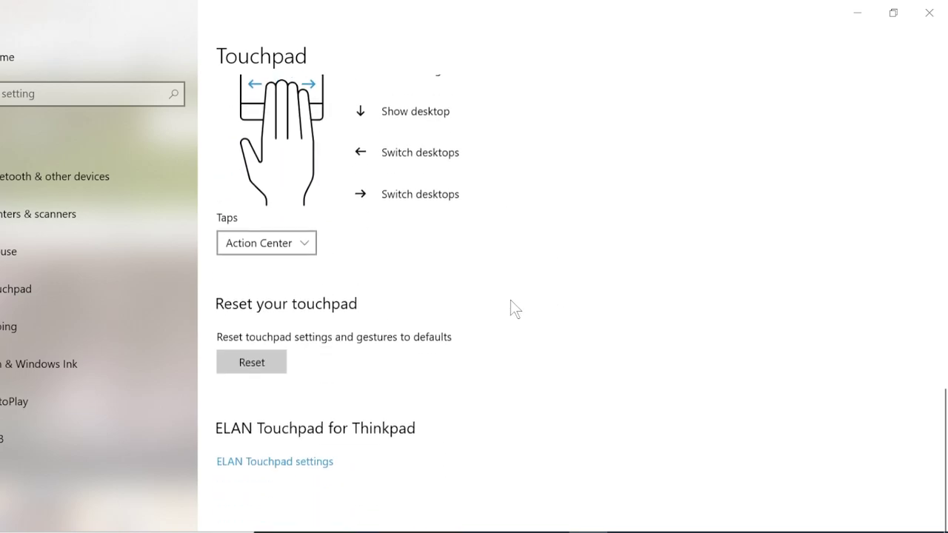
pyautogui.scroll(10, 510, 300)
pyautogui.scroll(5, 510, 300)
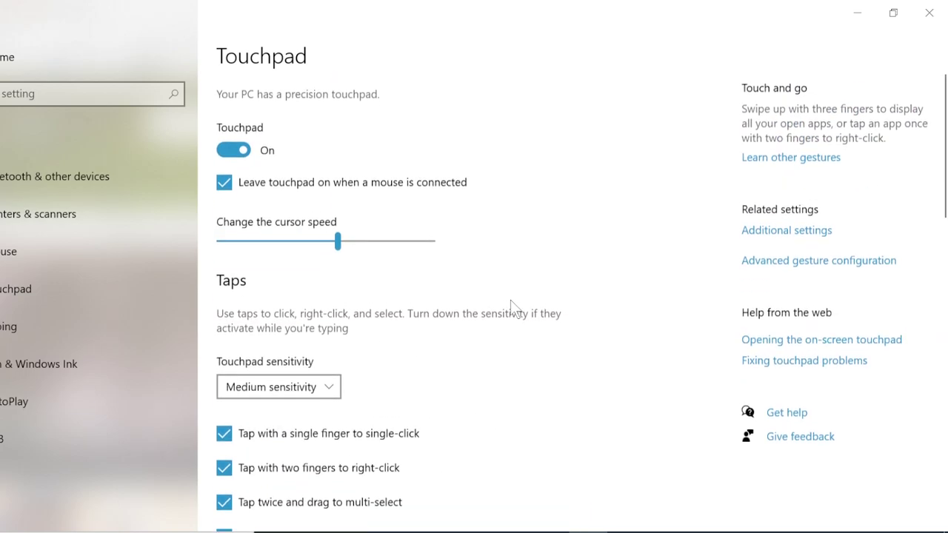
pyautogui.click(931, 15)
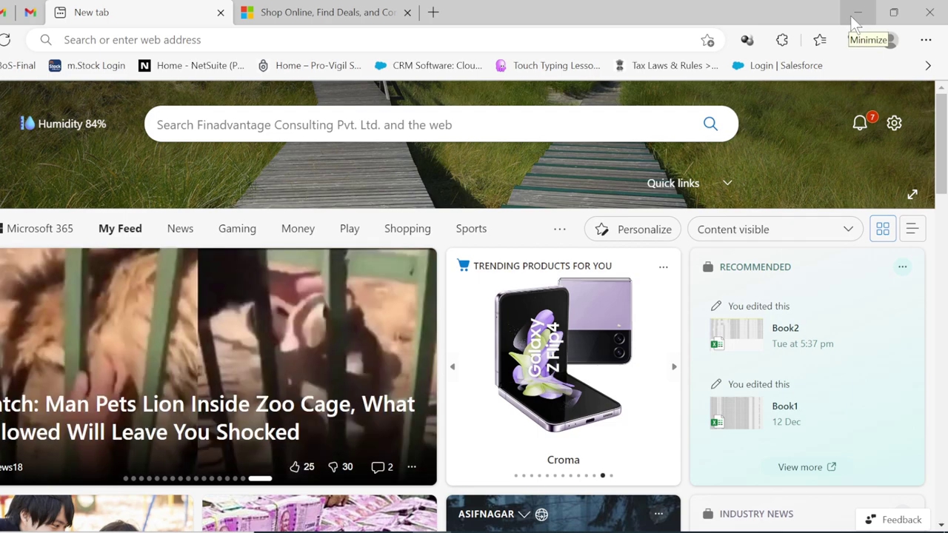
pyautogui.click(857, 13)
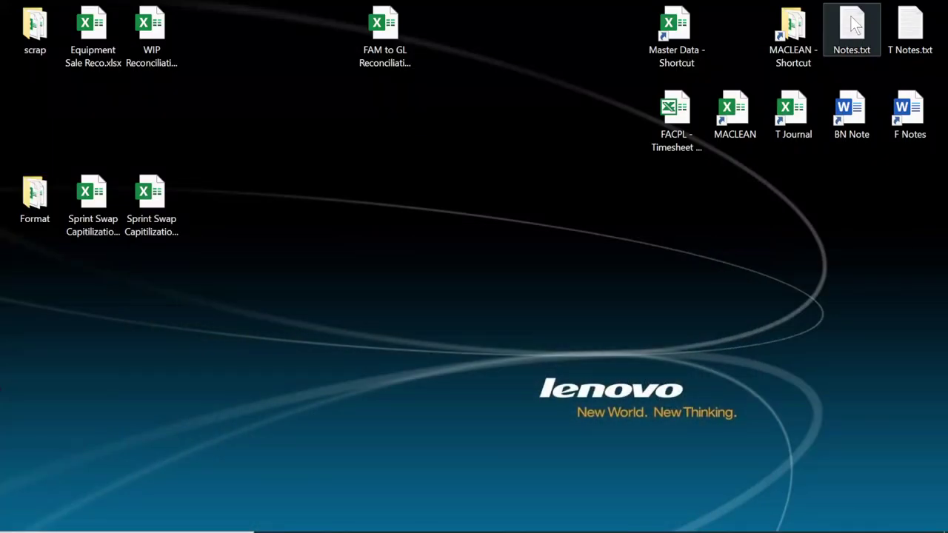